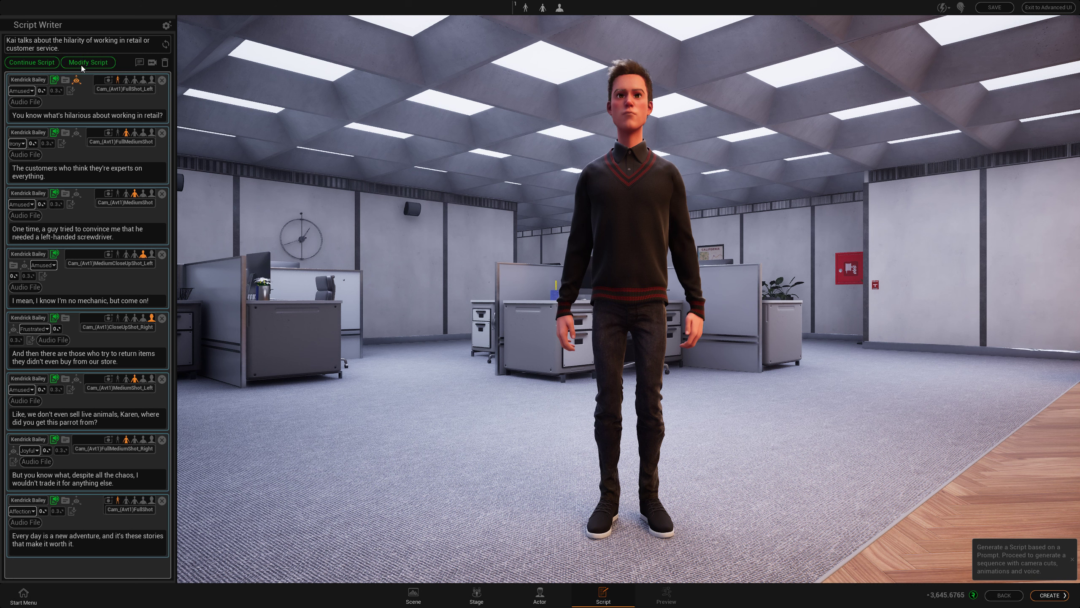
Modify the script with the prompt "translate to spanish"
left_click(88, 63)
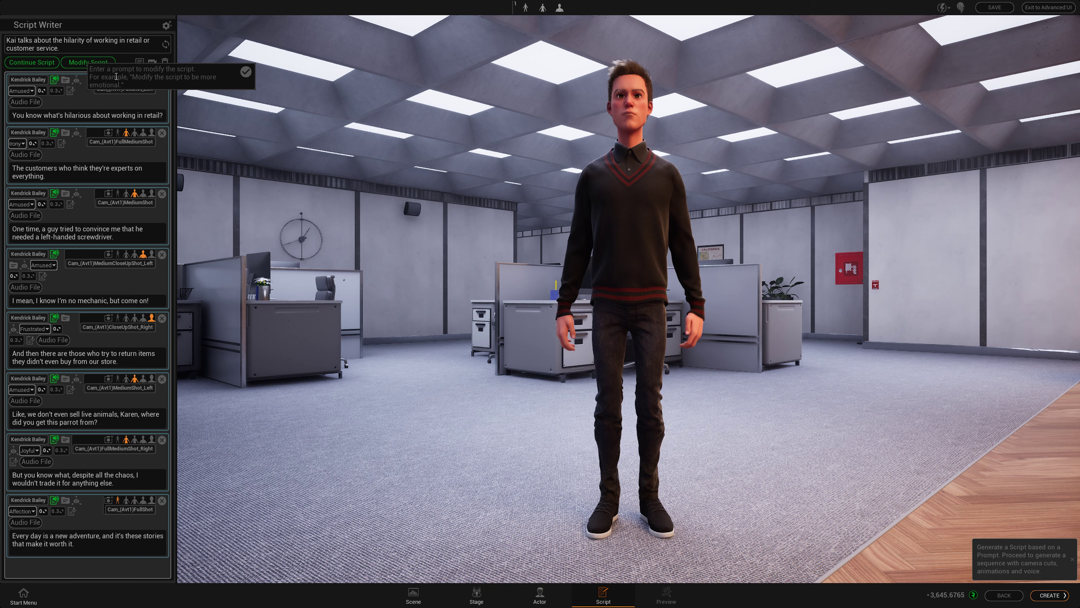
type("trans")
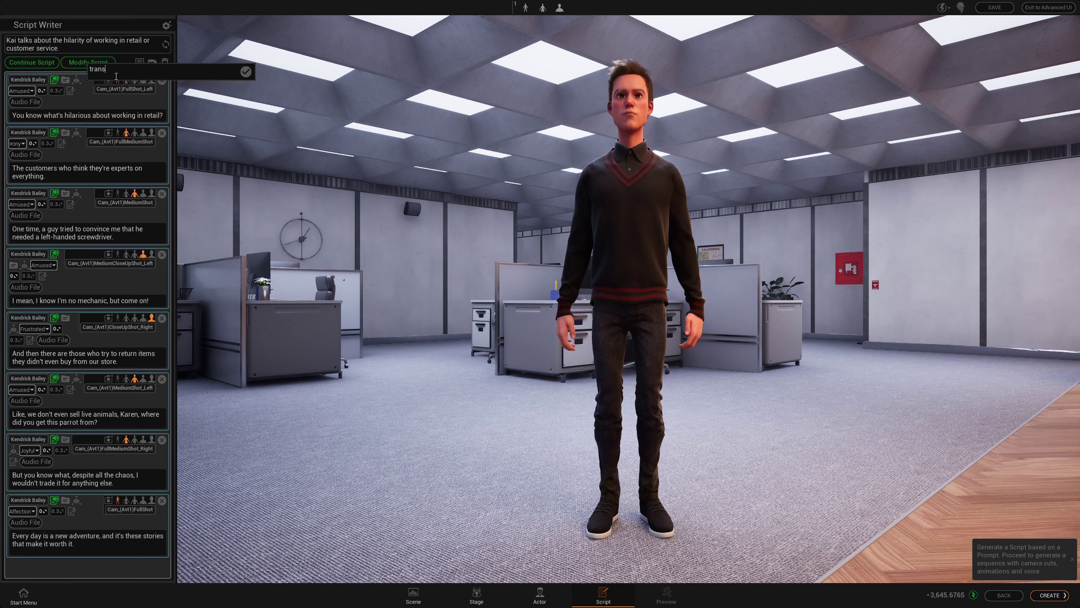
type("late to spanis")
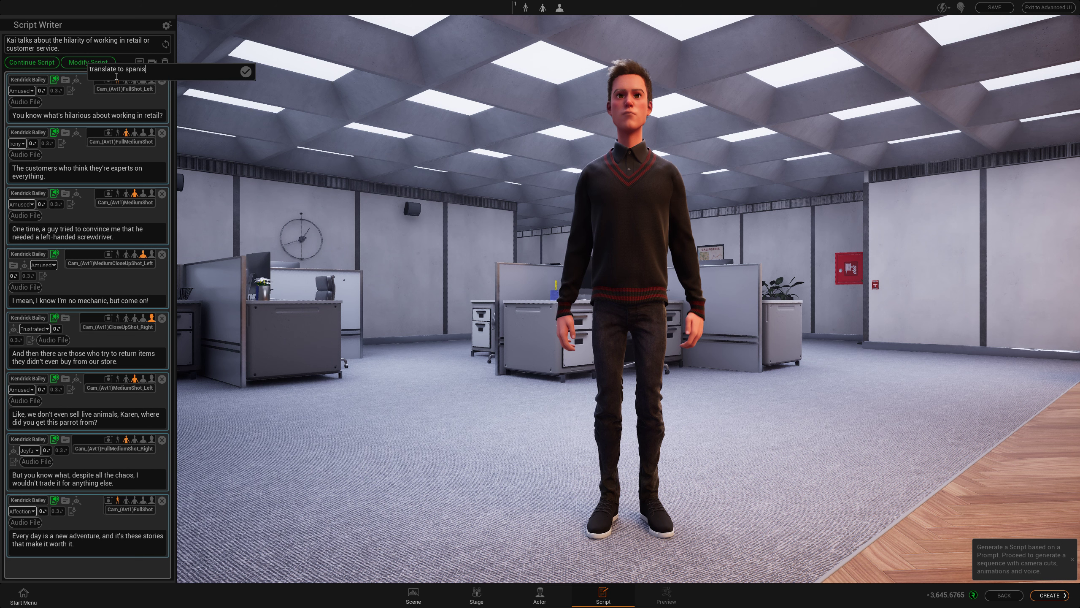
type("h")
left_click(246, 71)
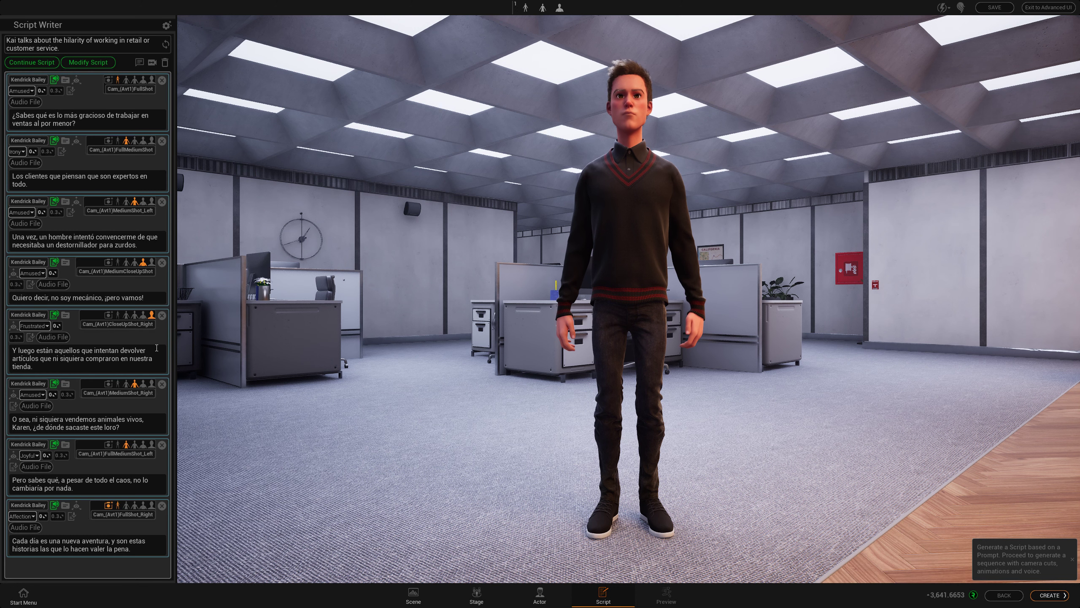
Modify the script with the prompt "translate to Dutch"
left_click(84, 63)
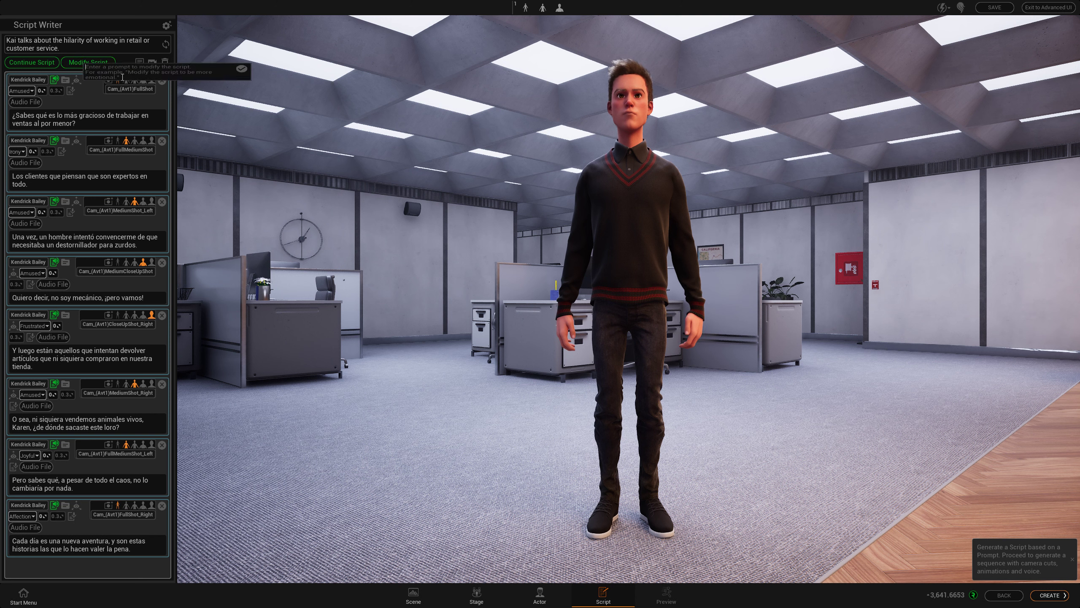
type("translat")
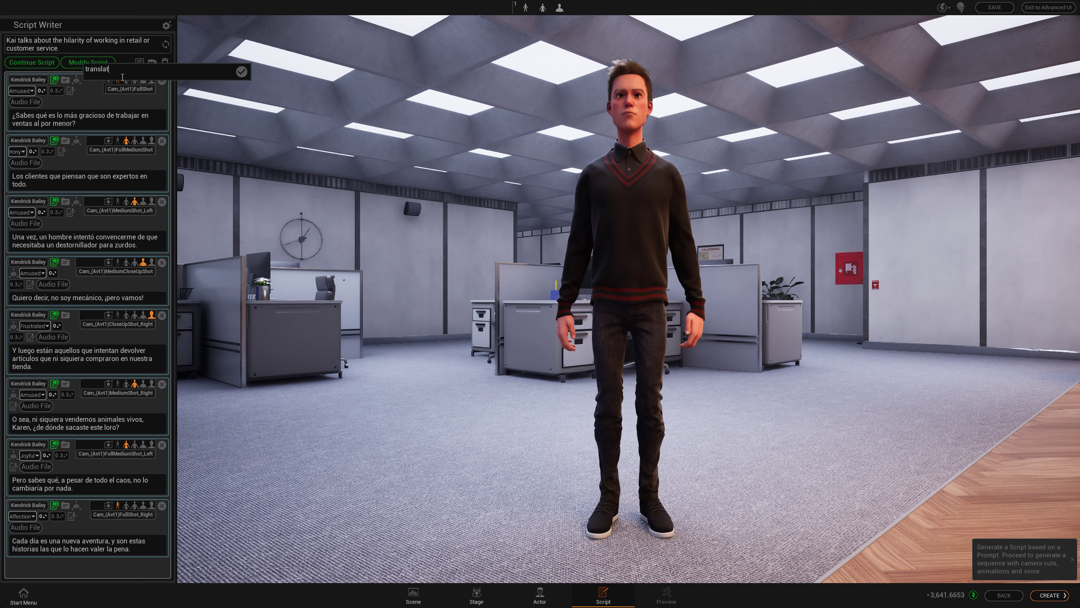
type("e to Dutch")
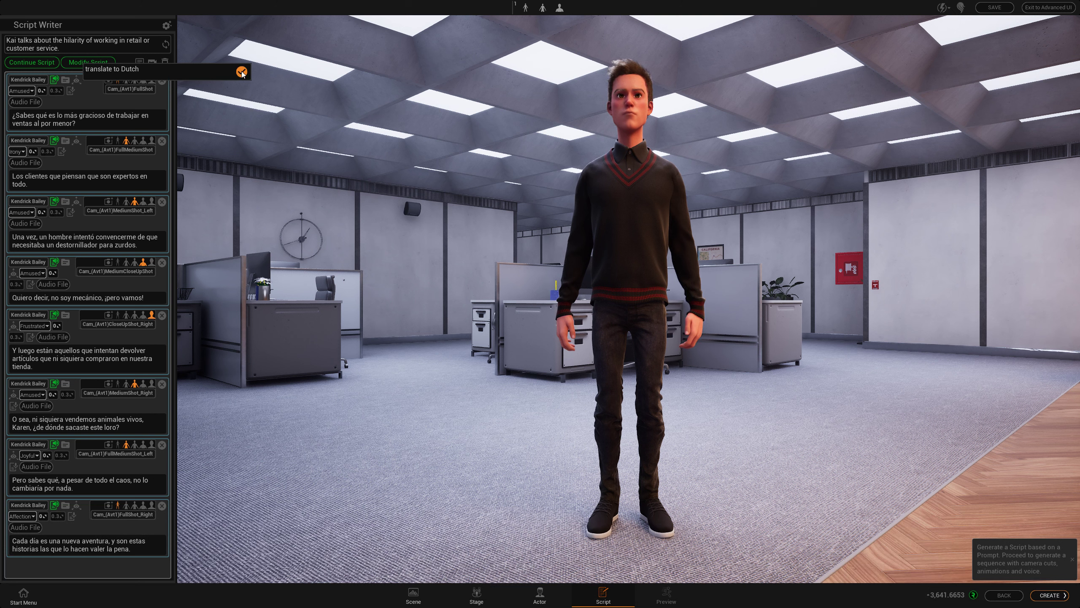
left_click(241, 72)
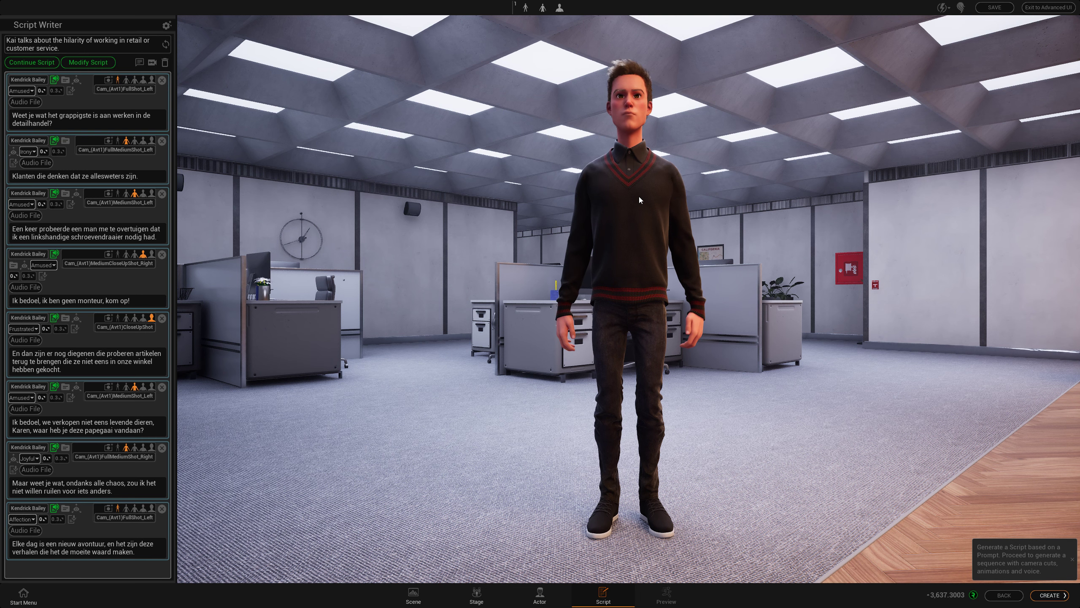
Open the actor's customization details and set the Voice API to ElevenLabs
left_click(539, 596)
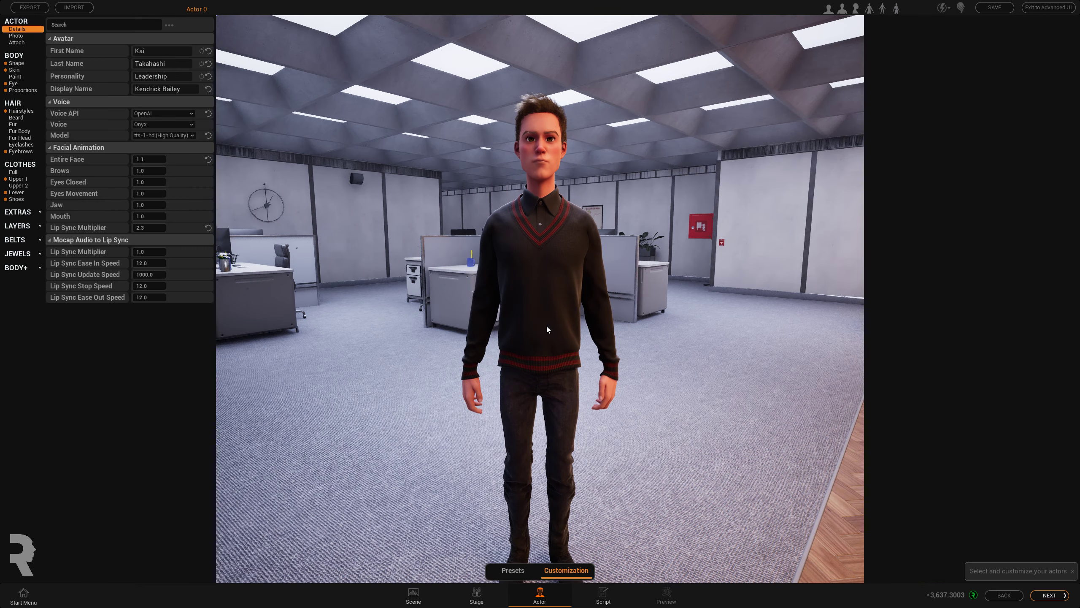
left_click(164, 113)
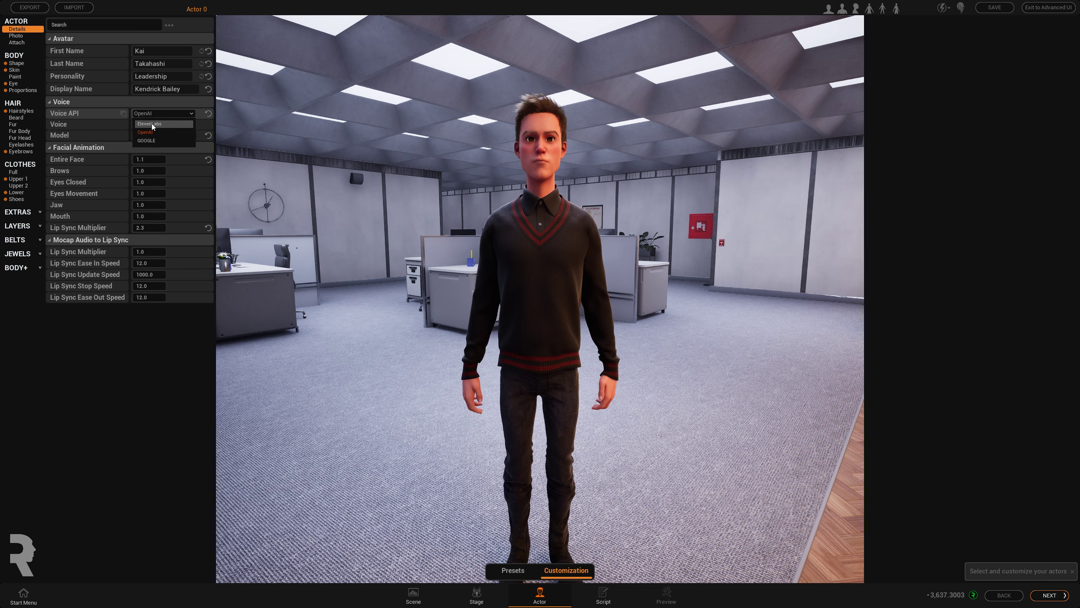
left_click(151, 123)
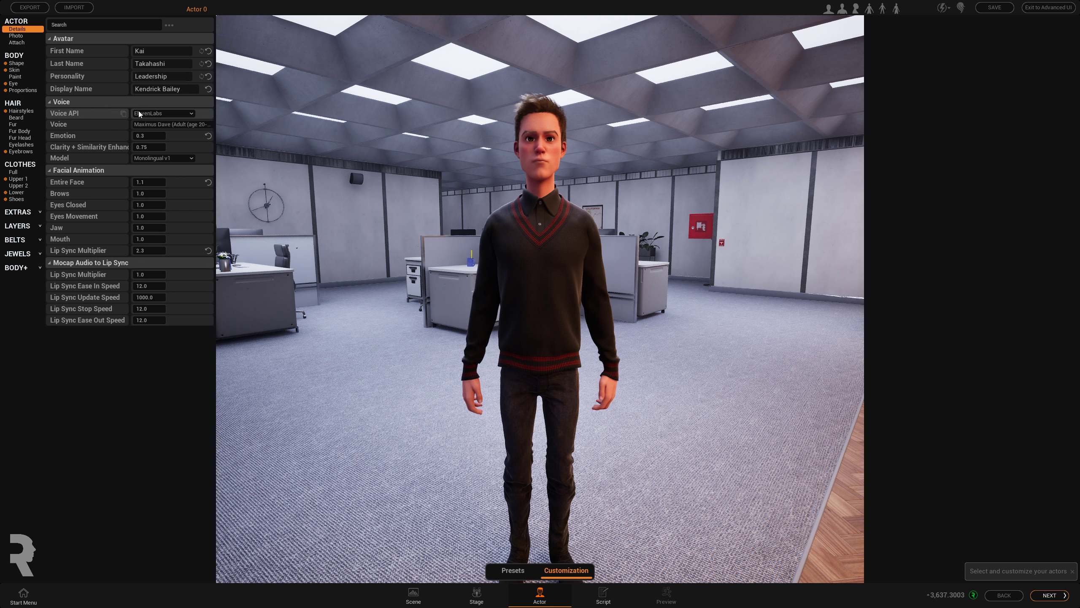
Set the actor's Voice API back to OpenAI and open its list of voices
left_click(157, 114)
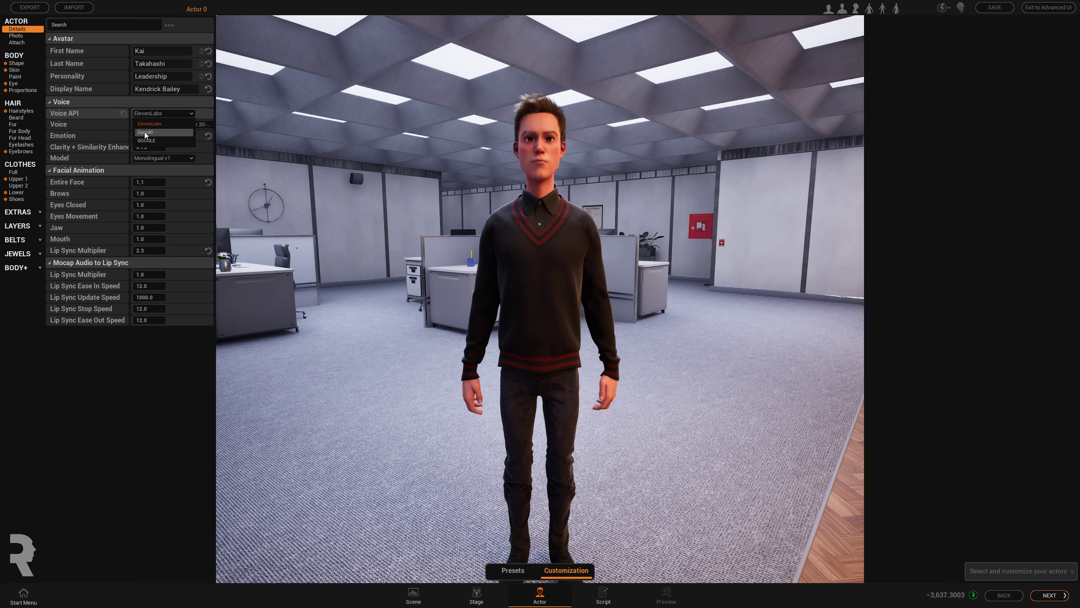
left_click(145, 133)
left_click(152, 125)
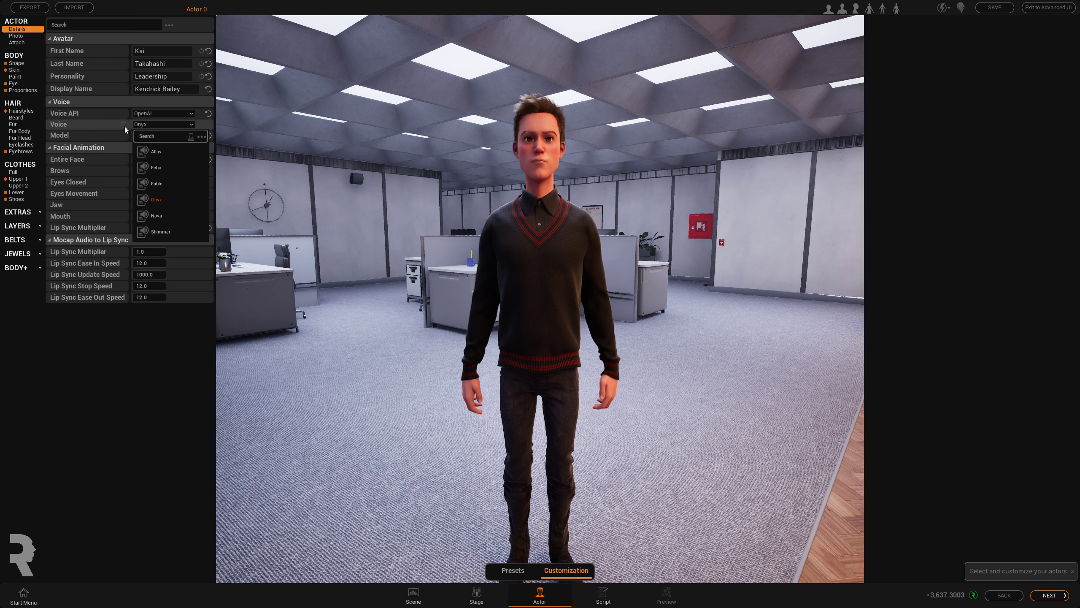
Set the actor's Voice API to GOOGLE and open its list of voices
left_click(187, 113)
left_click(145, 140)
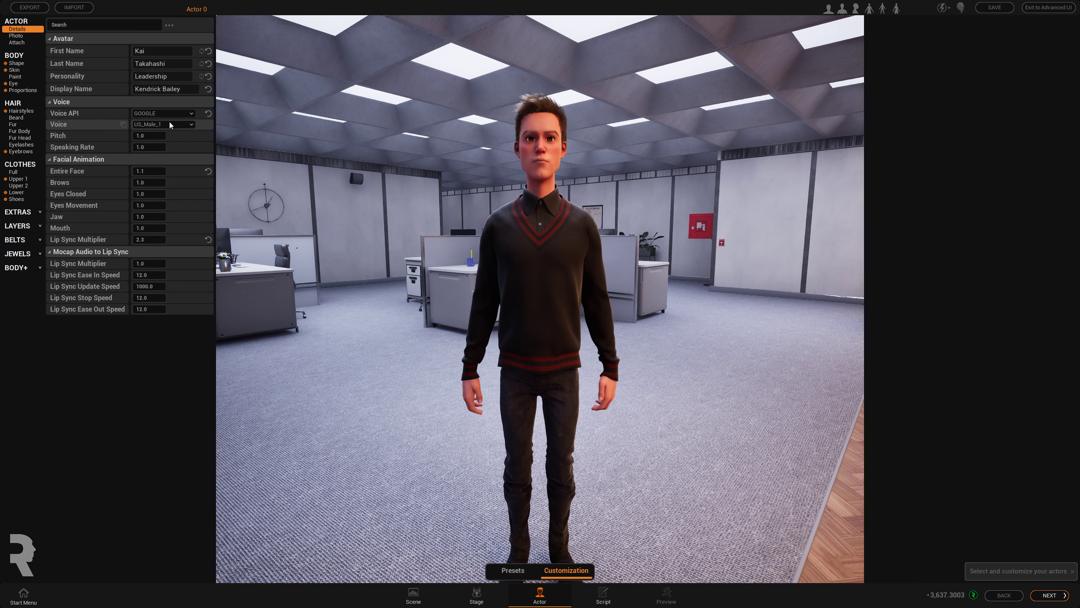
left_click(177, 122)
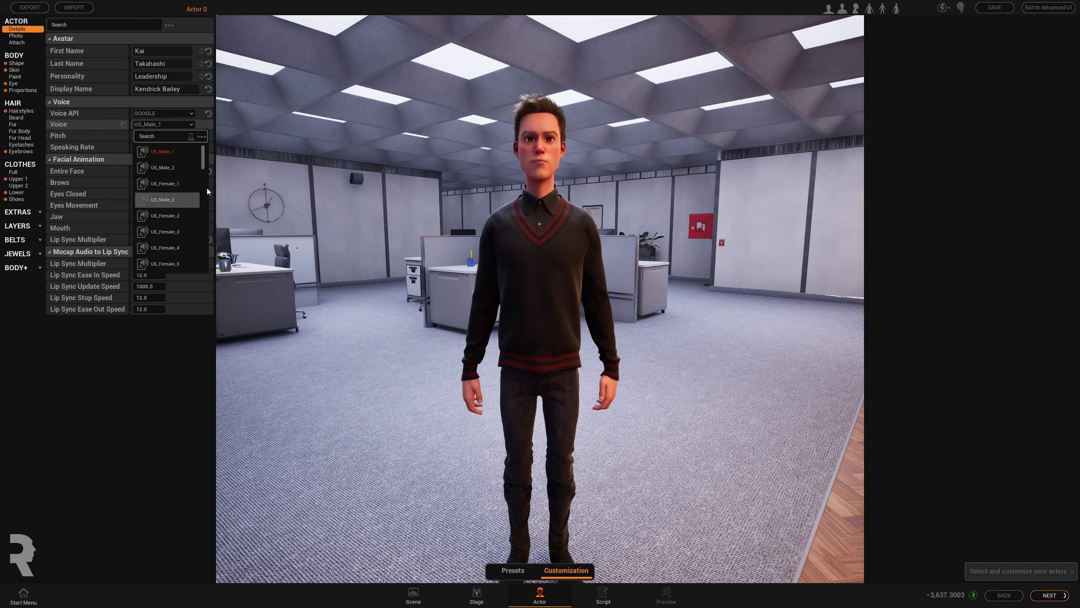
Examine the GOOGLE voice list for the languages and the standard and Neural voices it offers
left_click_drag(205, 158, 202, 271)
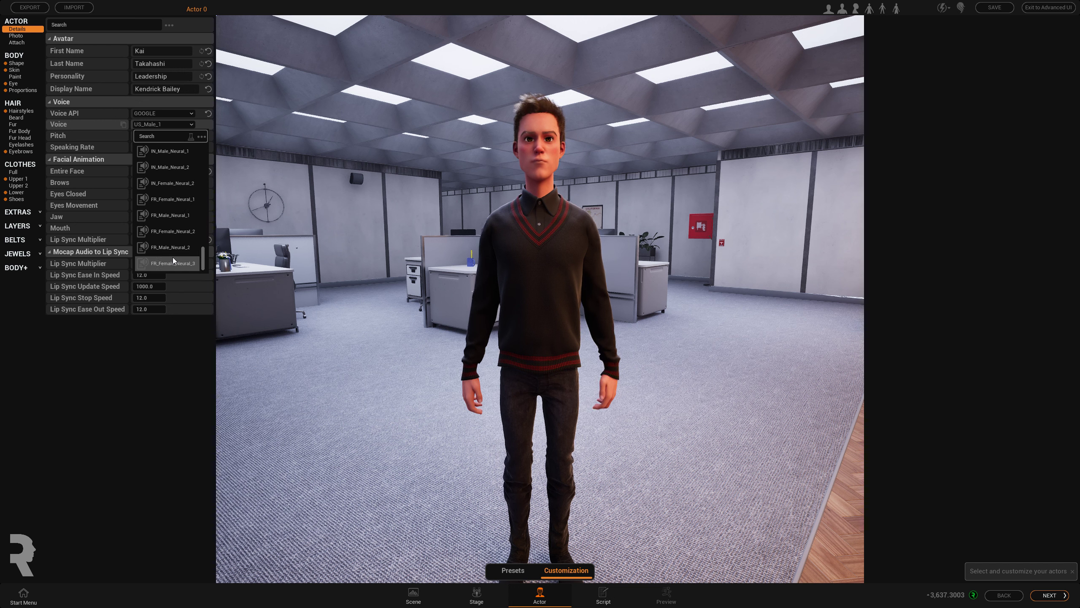
scroll(172, 257, "up", 5)
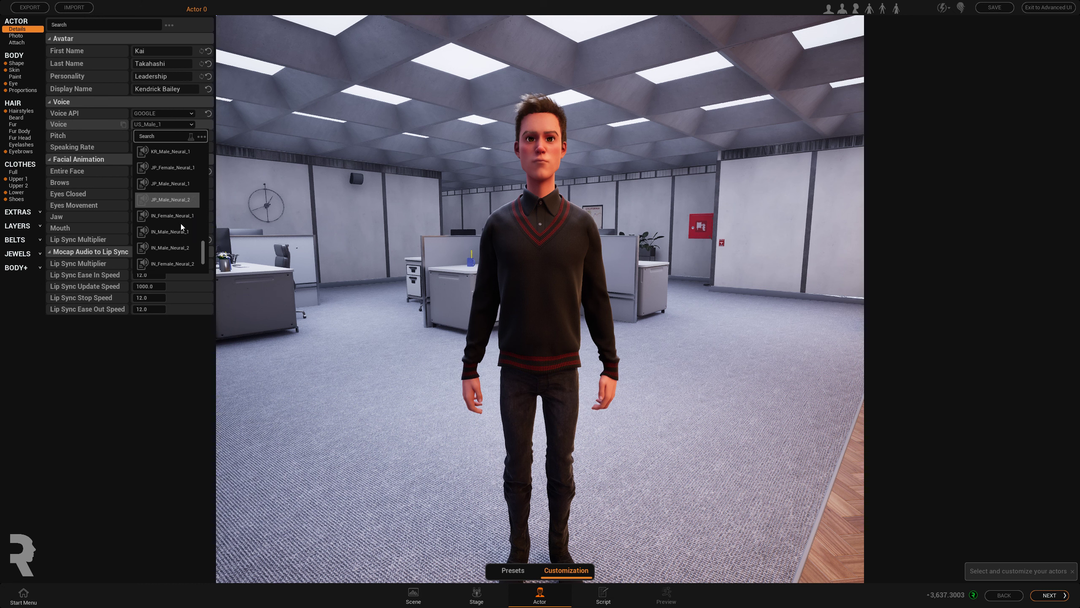
left_click_drag(200, 257, 206, 198)
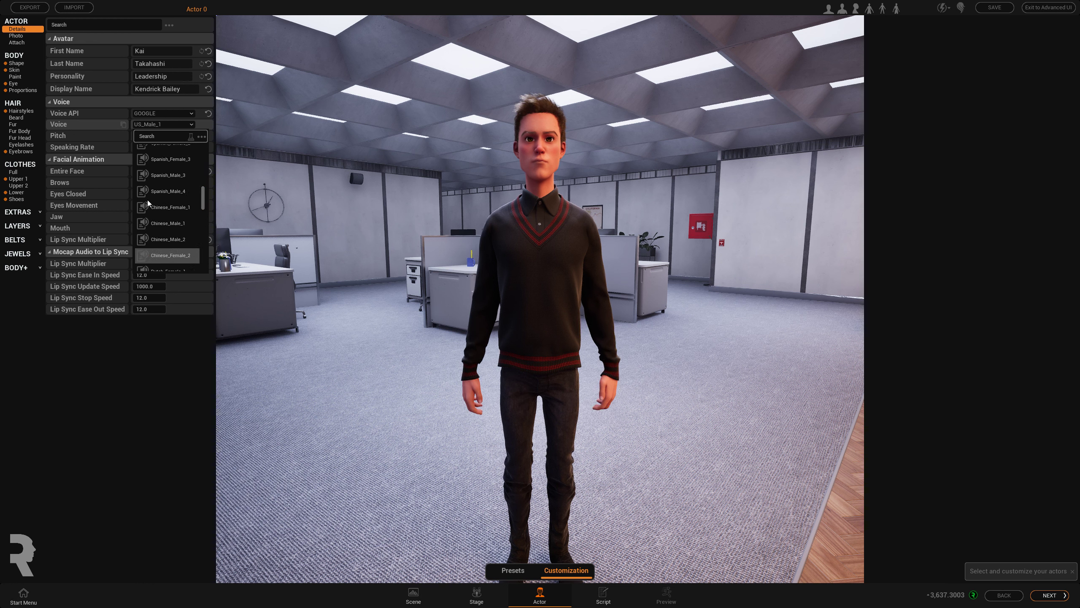
scroll(177, 221, "up", 6)
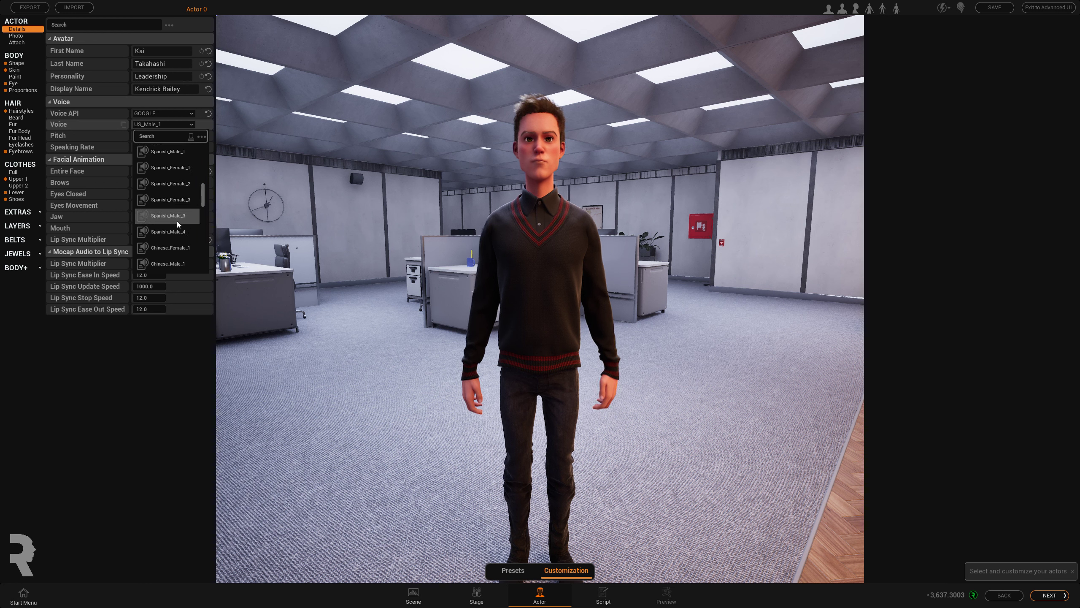
scroll(171, 188, "down", 3)
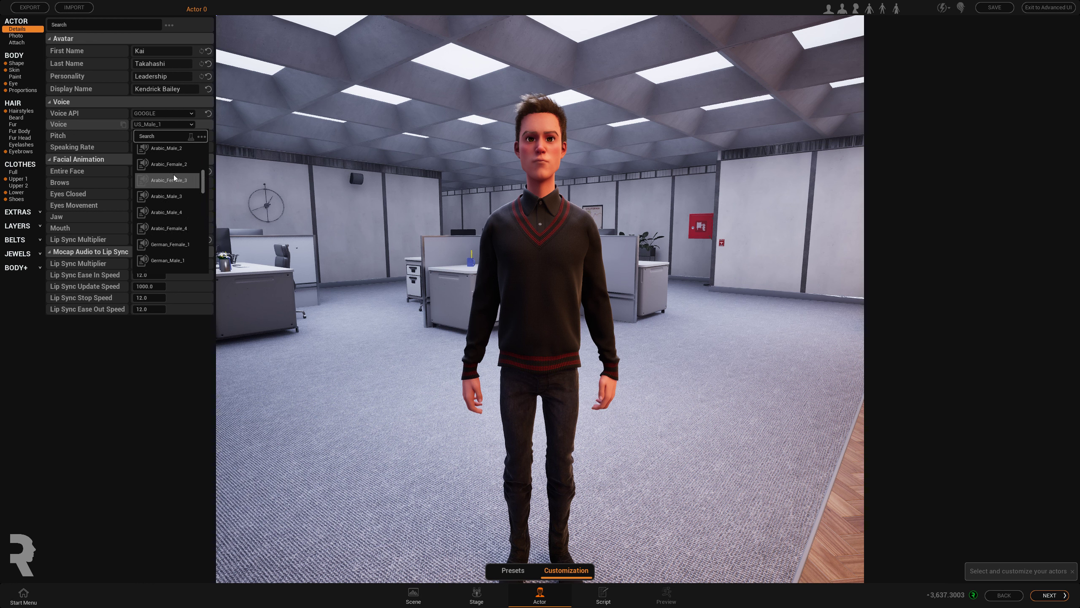
scroll(174, 198, "down", 6)
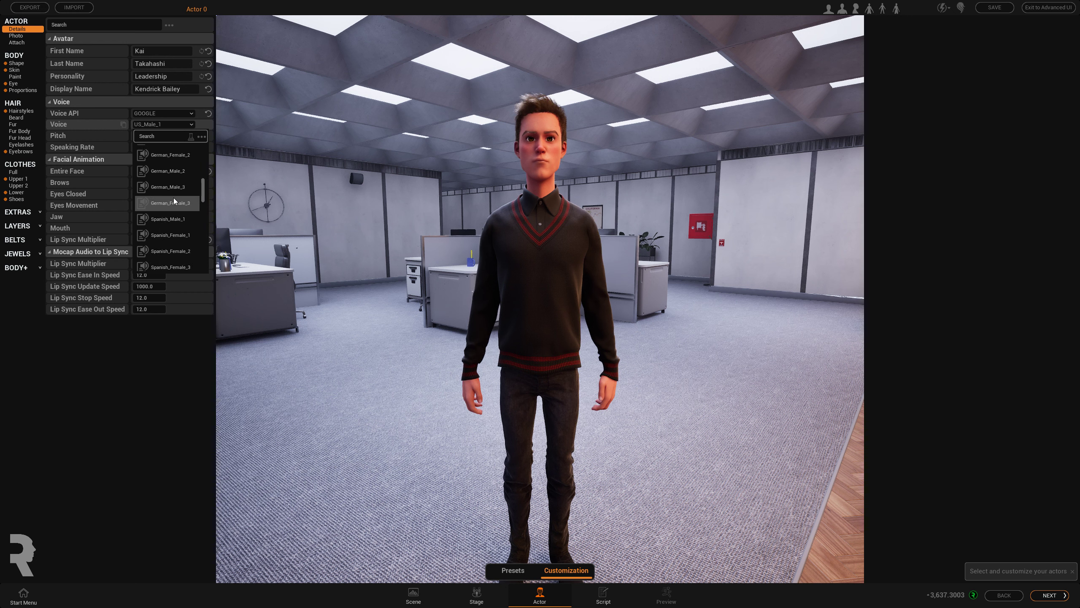
scroll(172, 212, "down", 3)
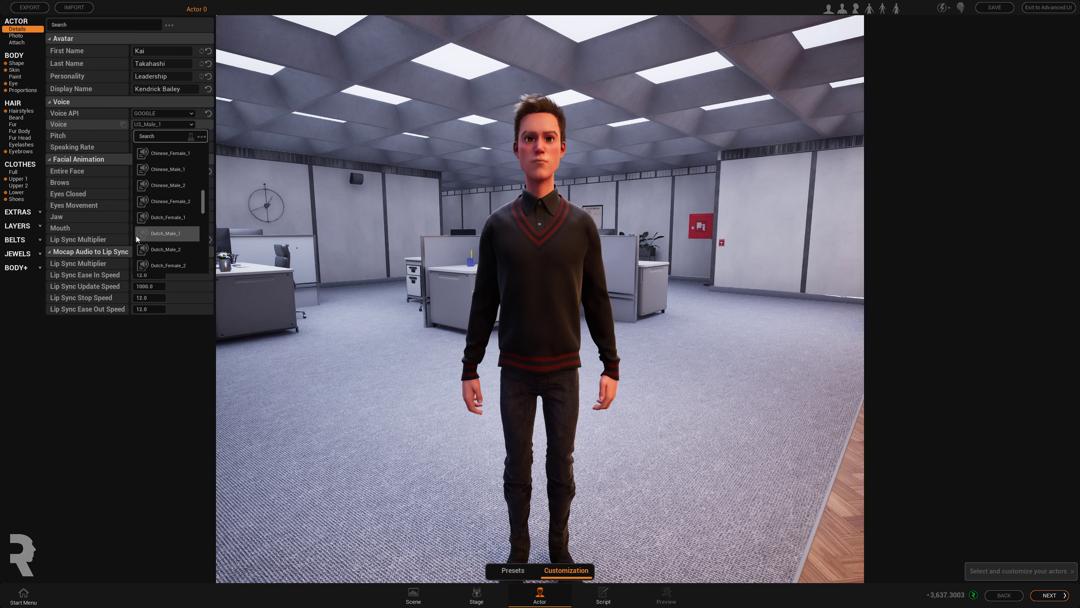
scroll(181, 225, "down", 8)
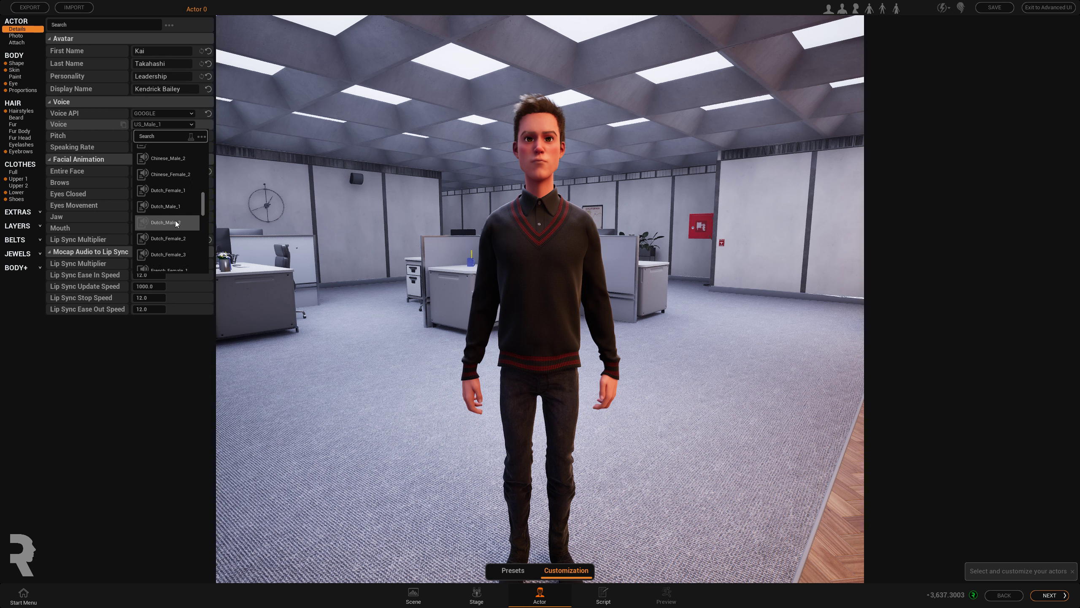
scroll(182, 228, "down", 8)
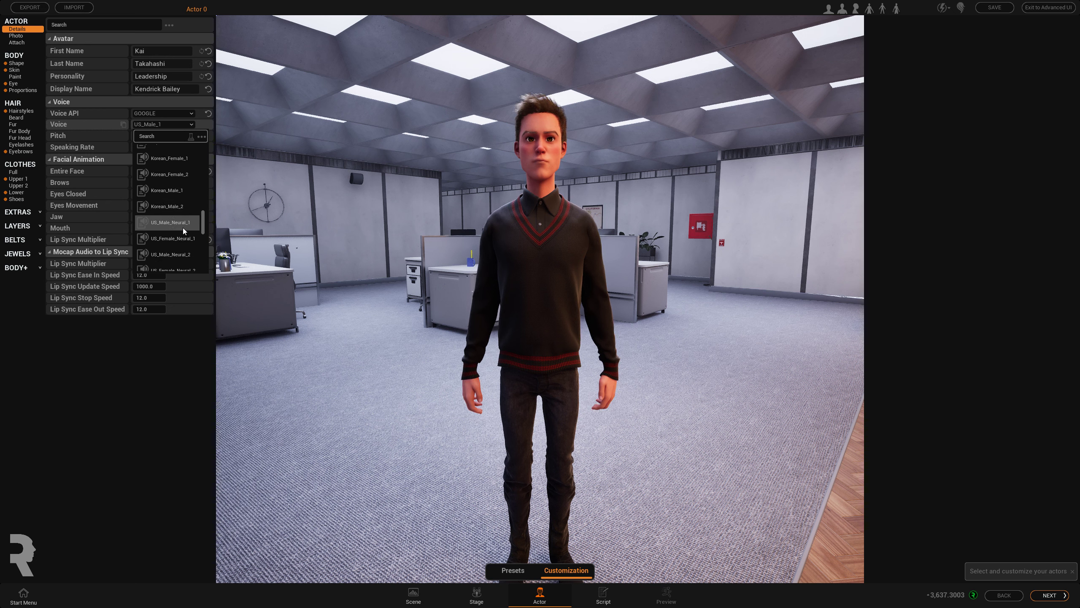
scroll(172, 205, "down", 6)
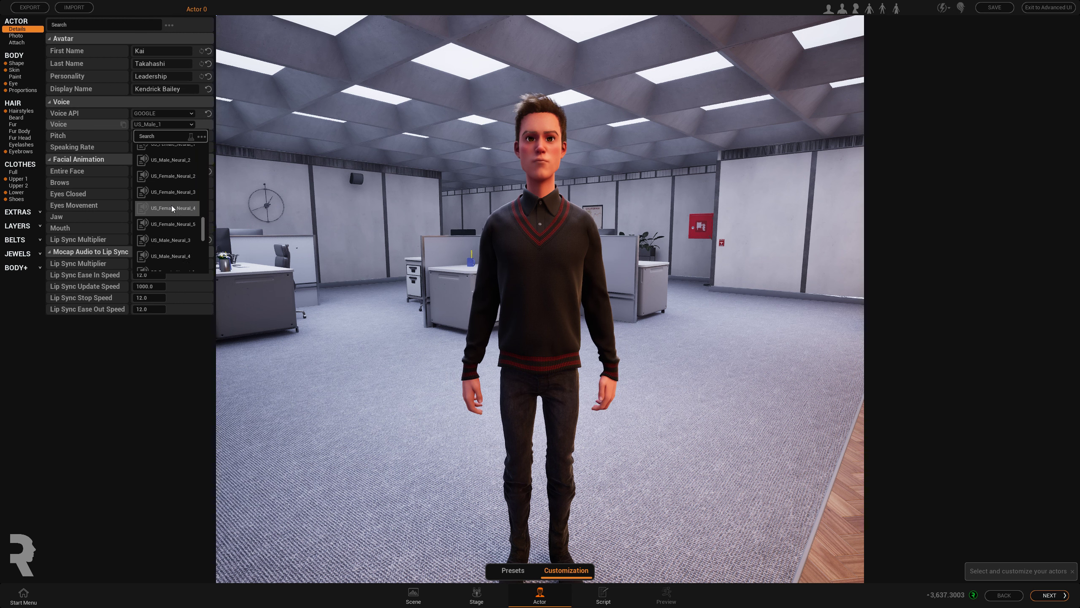
scroll(173, 208, "down", 4)
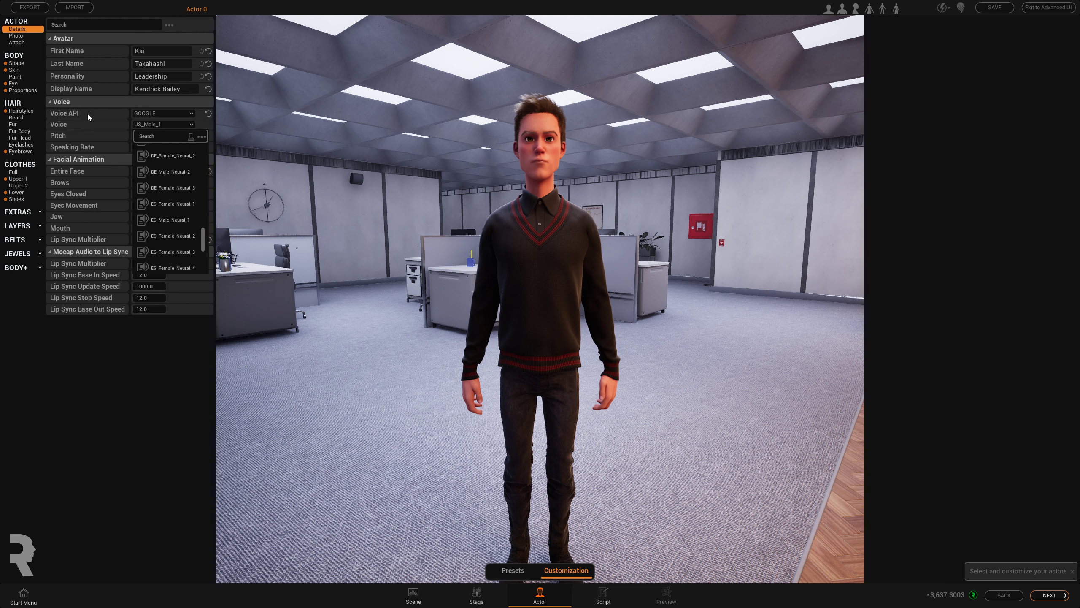
Set the actor's Voice API to OpenAI in the actor details and return to the script
left_click(603, 594)
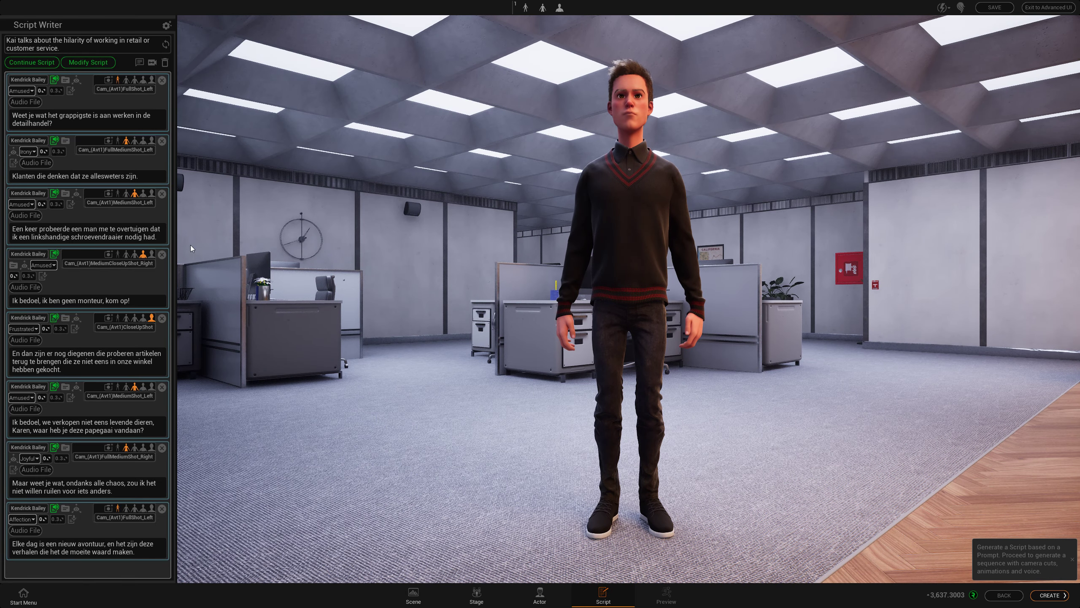
left_click(540, 595)
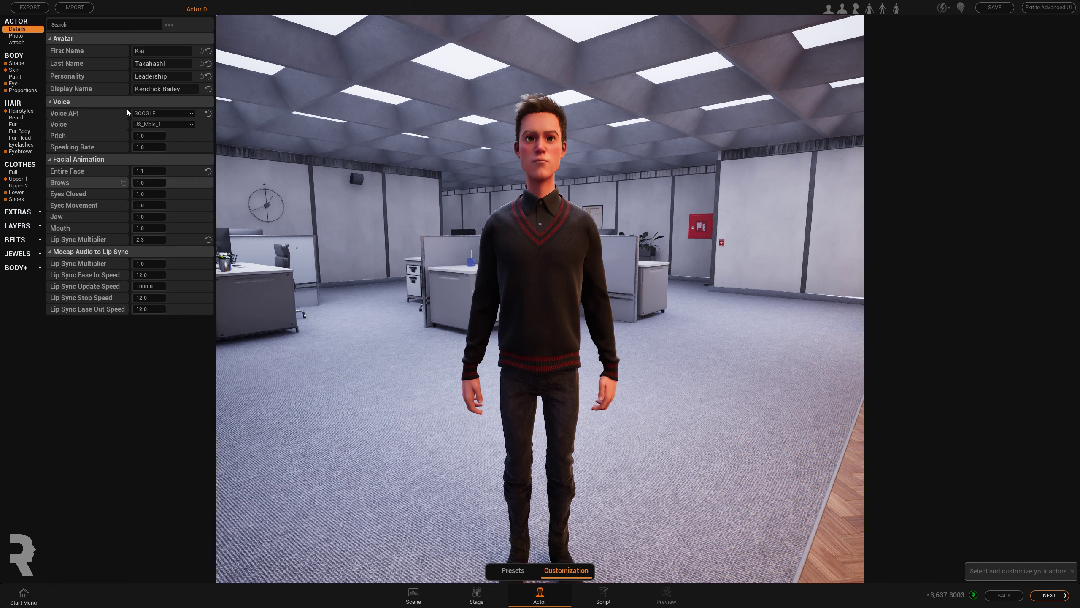
left_click(167, 115)
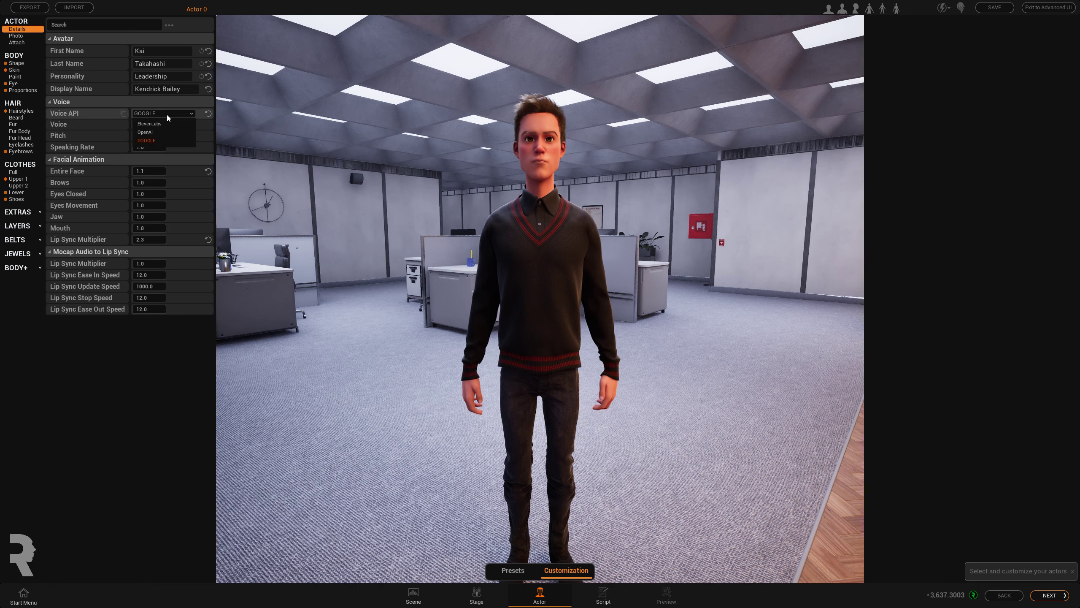
left_click(144, 133)
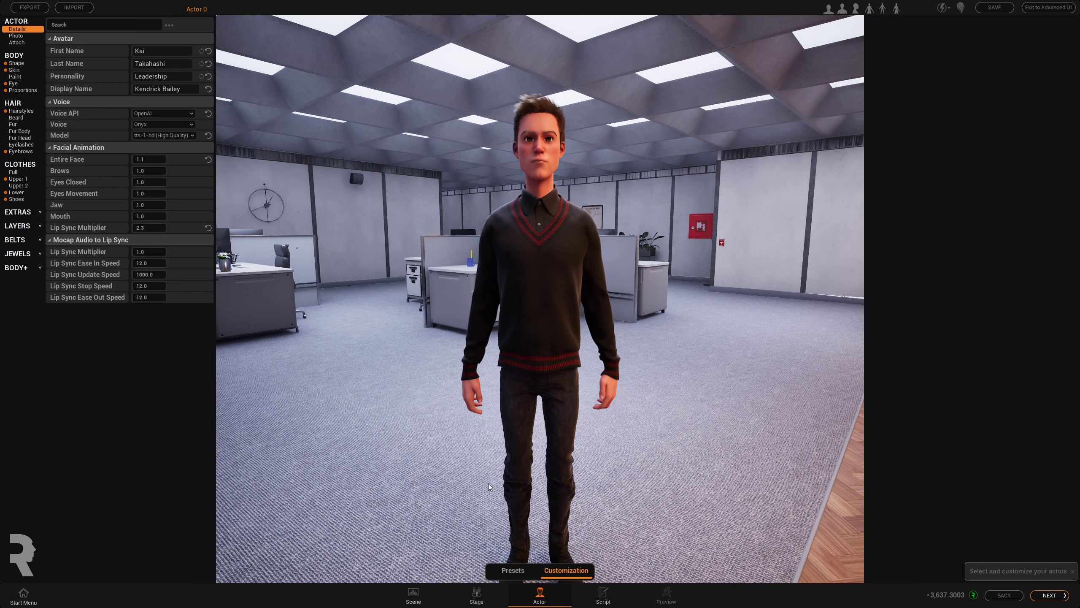
left_click(602, 602)
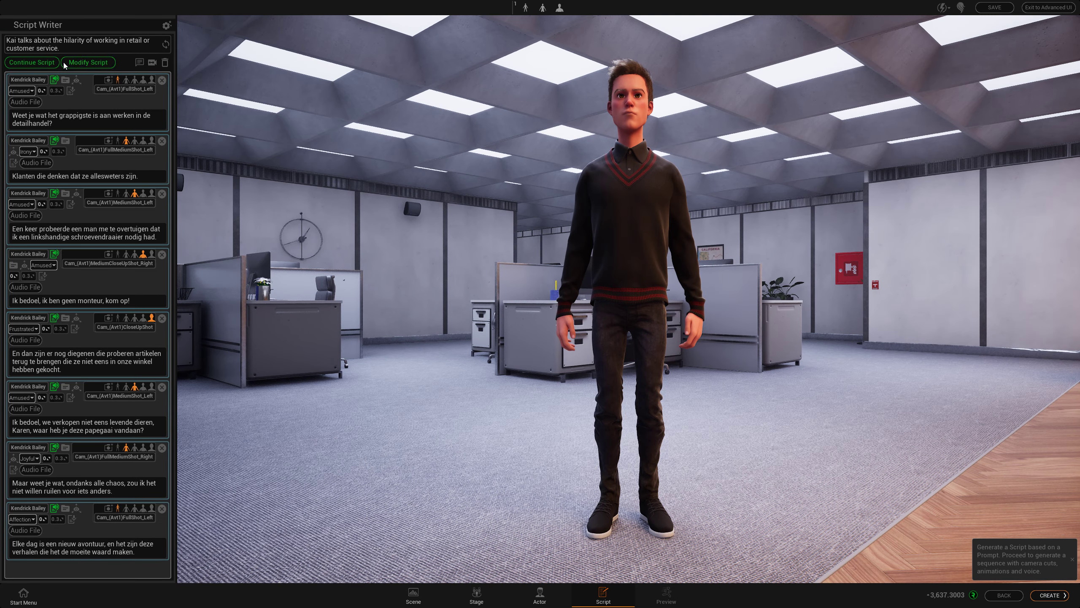
Review the actor's voice settings, character presets and voice model options, and return to the script
left_click(540, 595)
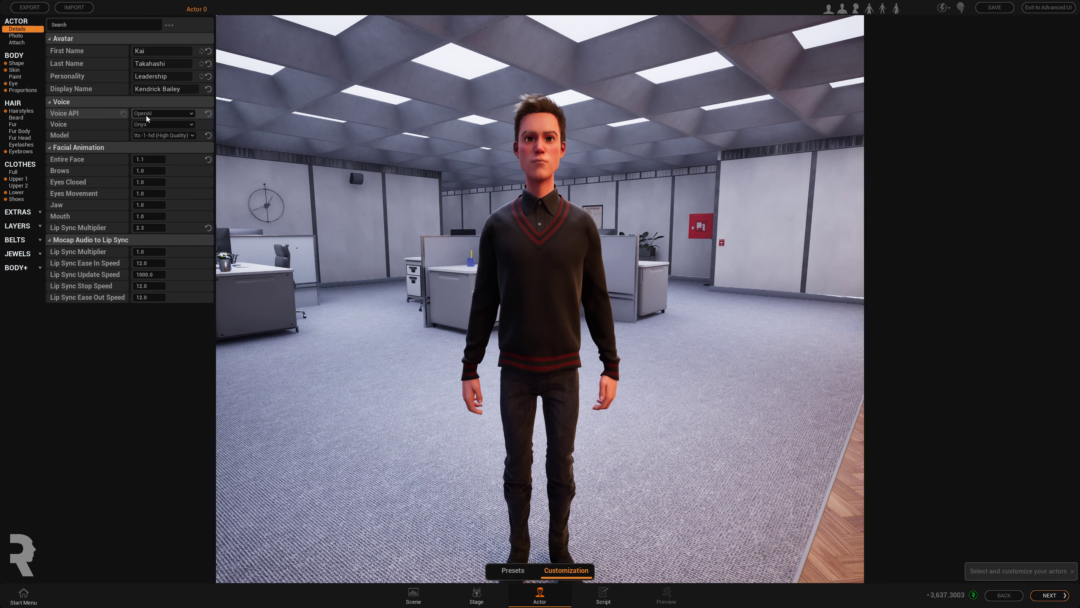
left_click(513, 570)
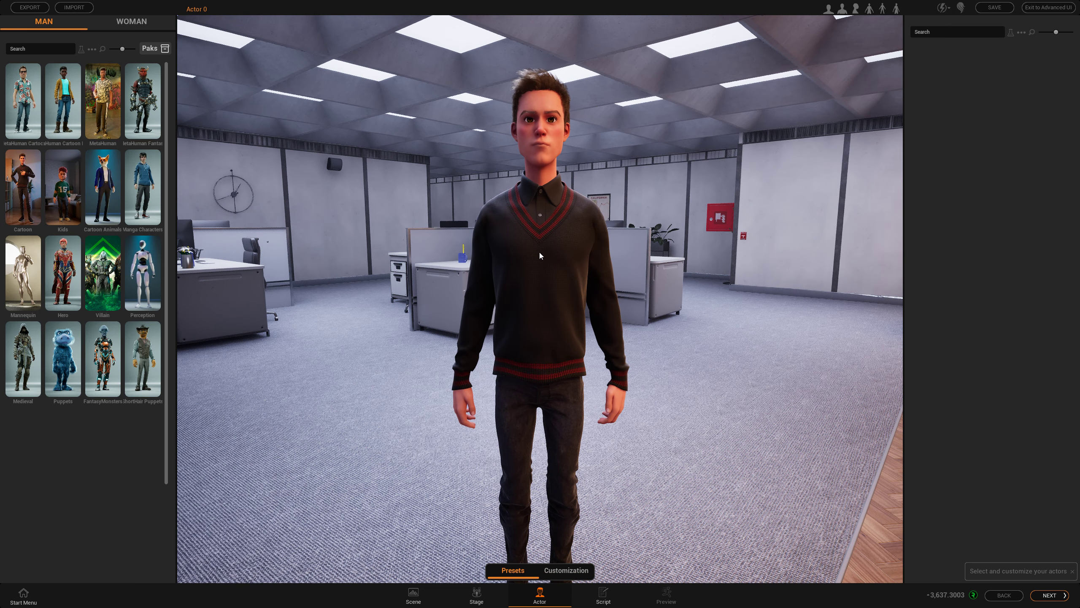
left_click(566, 570)
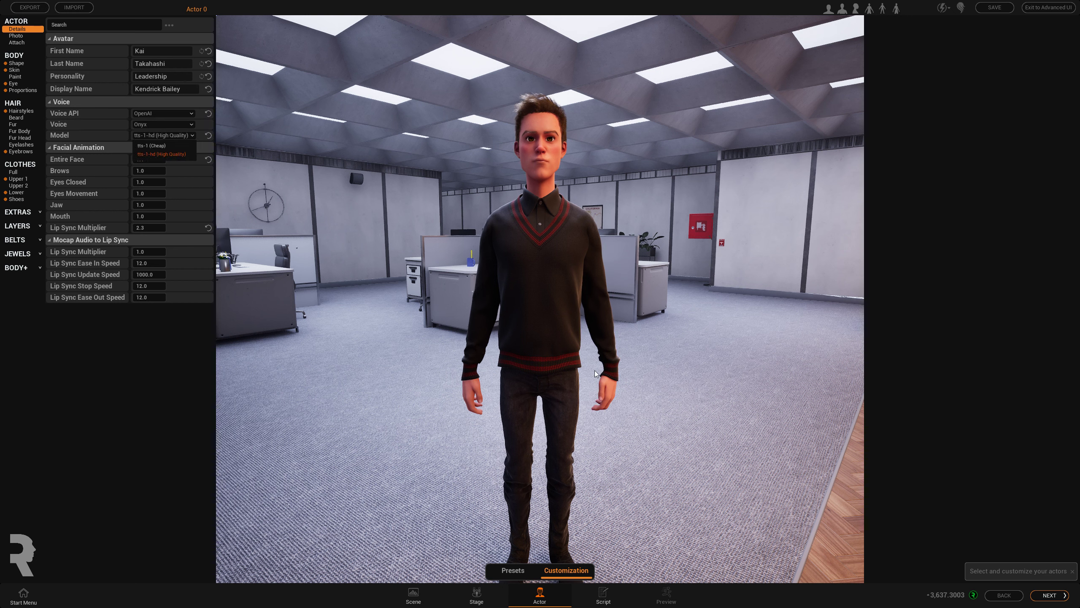
left_click(609, 603)
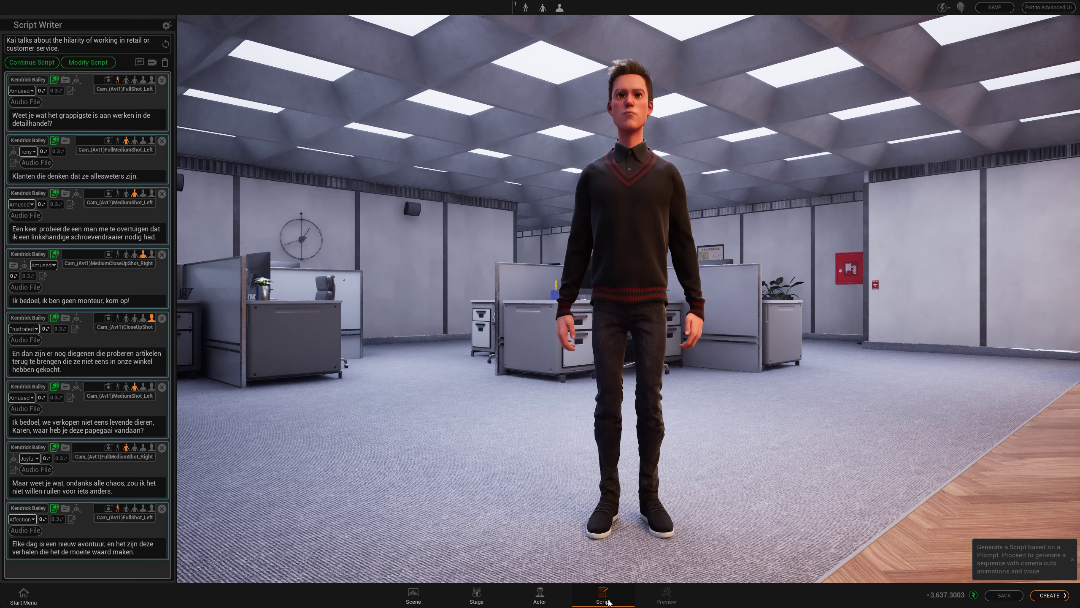
Create the sequence from the Dutch script, pause its preview playback and move the playhead back to about 1260
left_click(1048, 596)
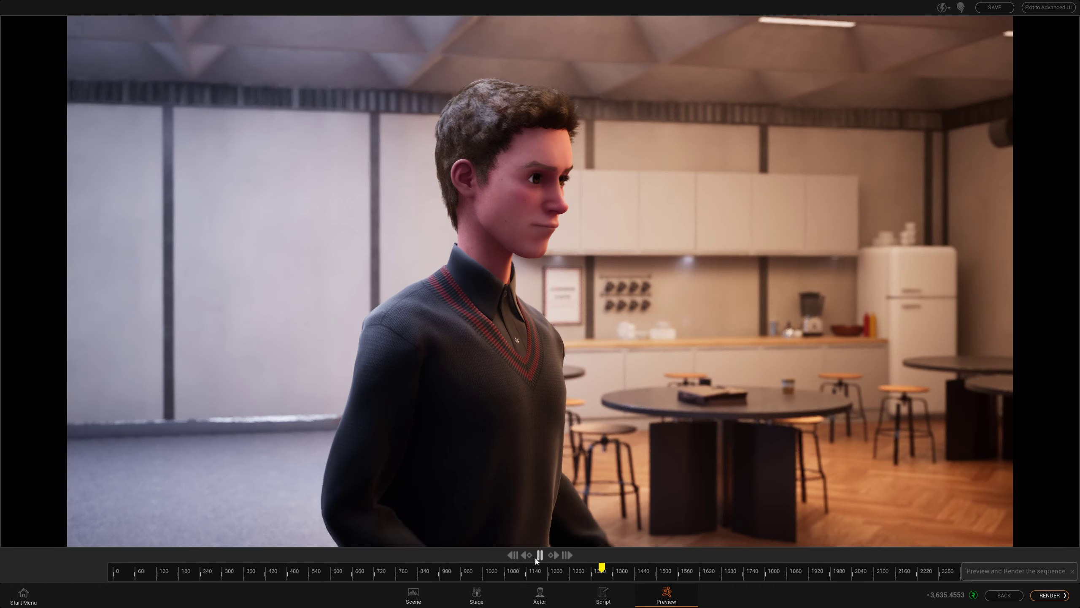
left_click(540, 555)
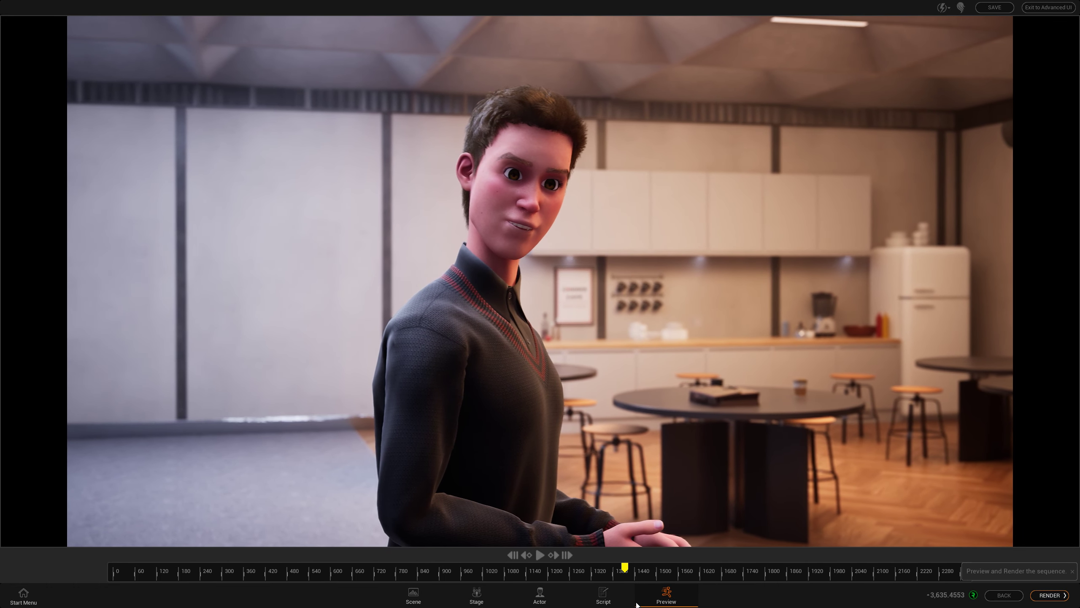
left_click(575, 570)
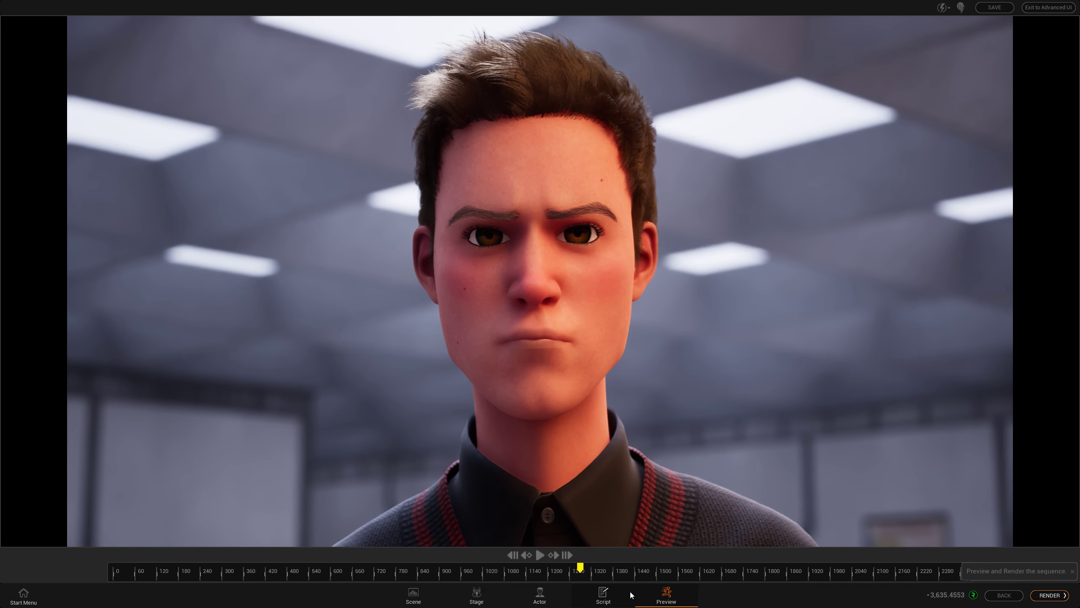
Return to the actor's details and set the Voice API to ElevenLabs with the Matilda voice
left_click(604, 596)
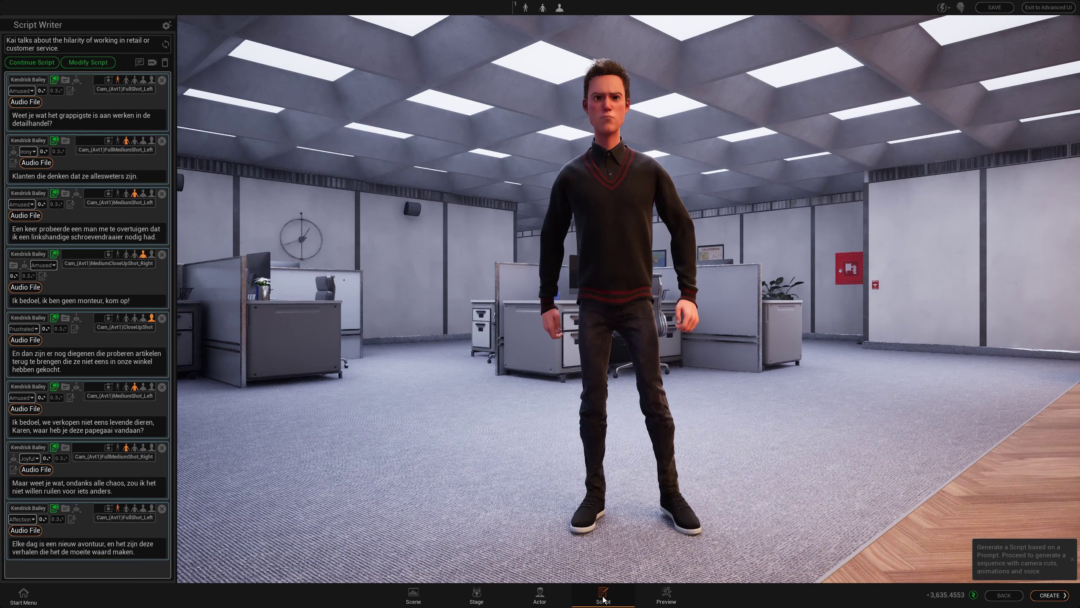
left_click(540, 596)
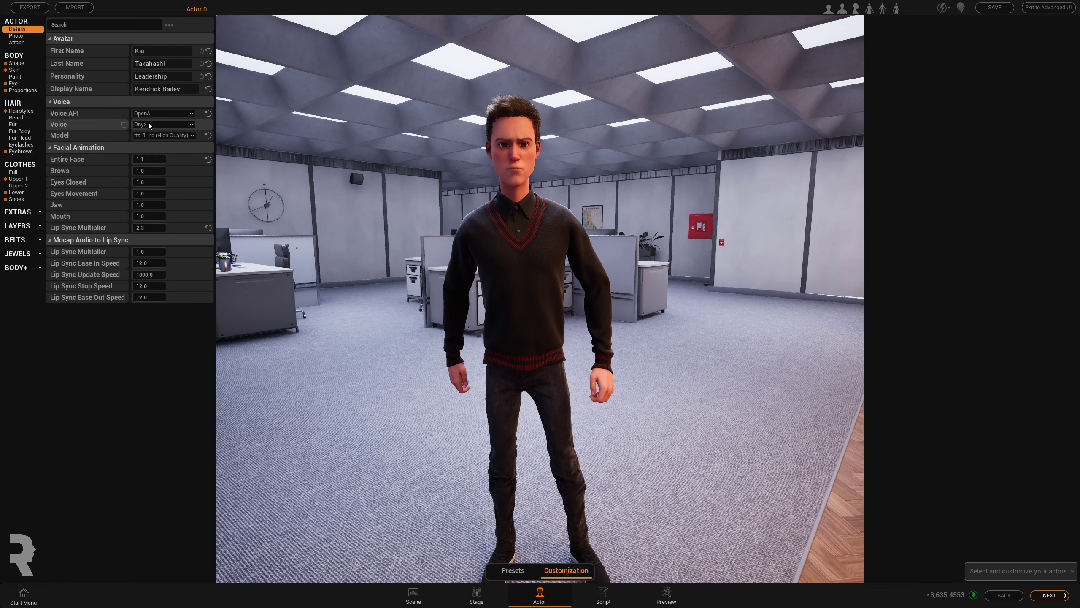
left_click(154, 113)
left_click(150, 124)
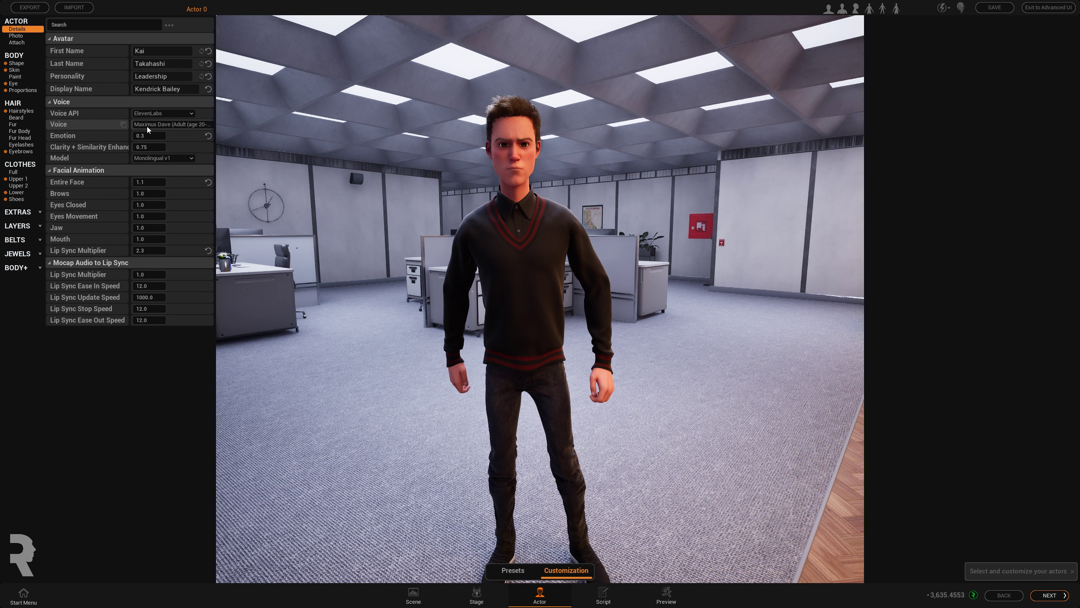
left_click(148, 125)
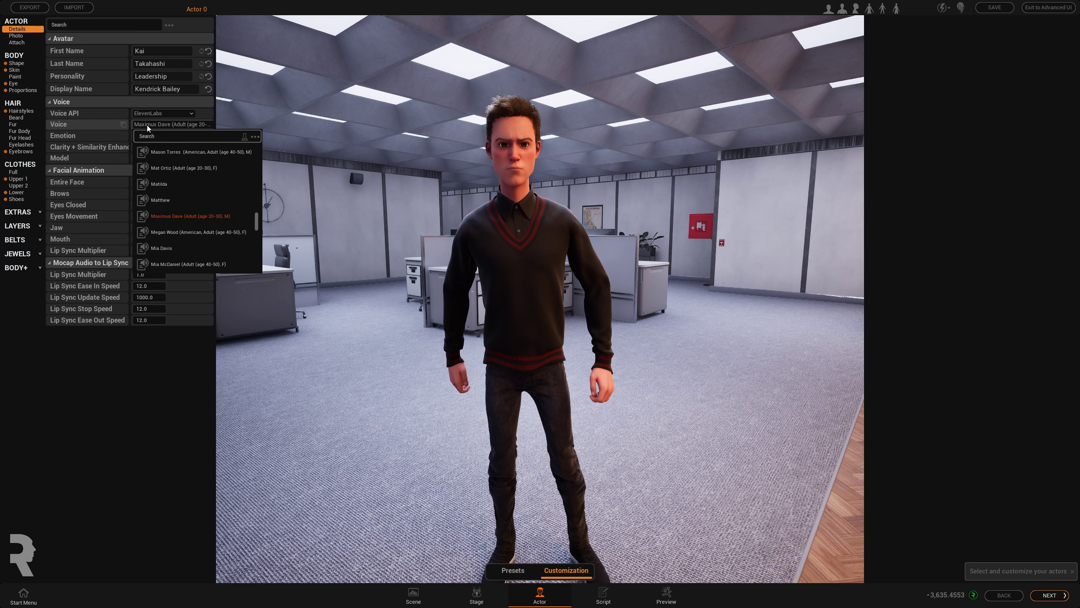
left_click(155, 186)
Set the actor's voice model to Multilingual v2 and create the sequence again from the script
left_click(180, 161)
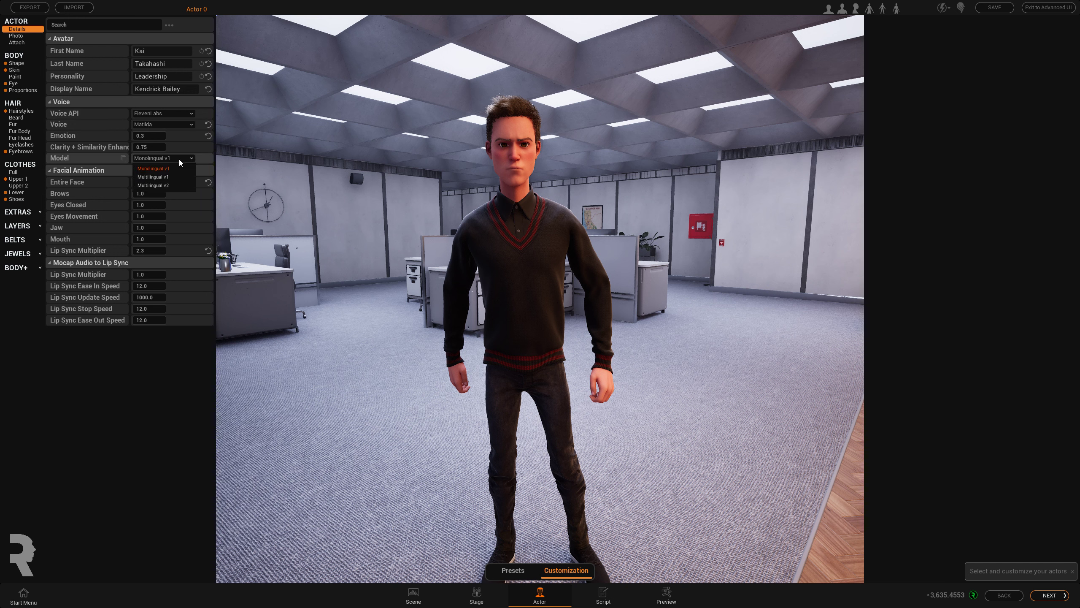
left_click(148, 186)
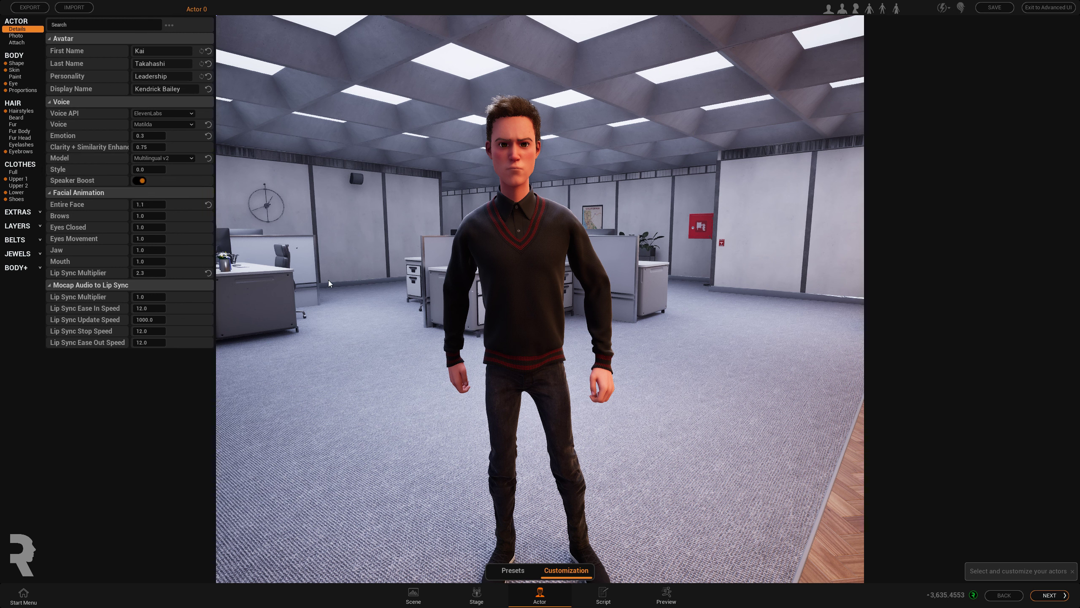
left_click(606, 601)
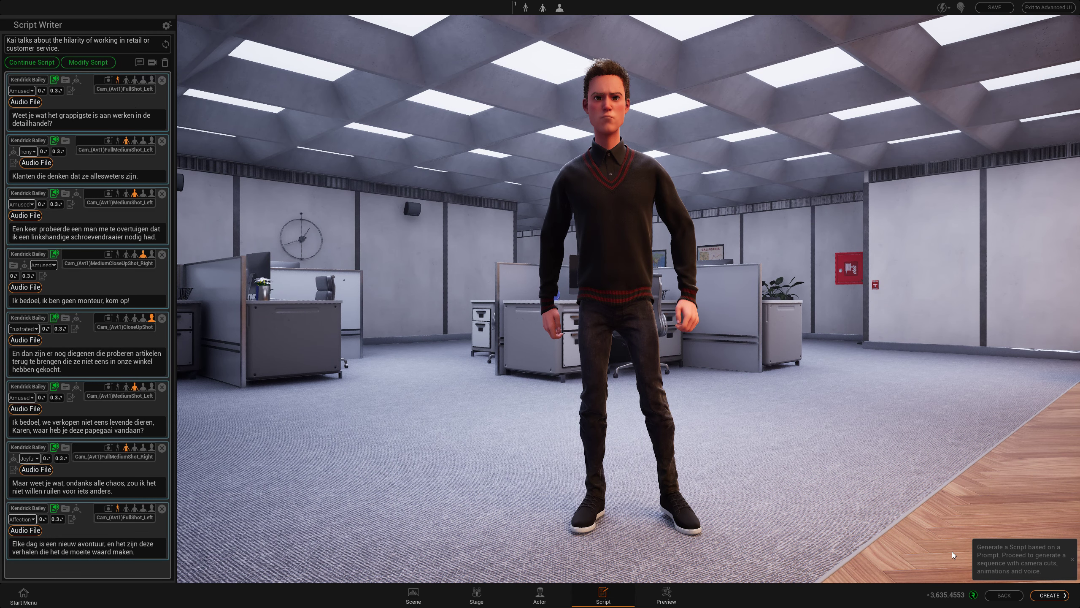
left_click(1053, 597)
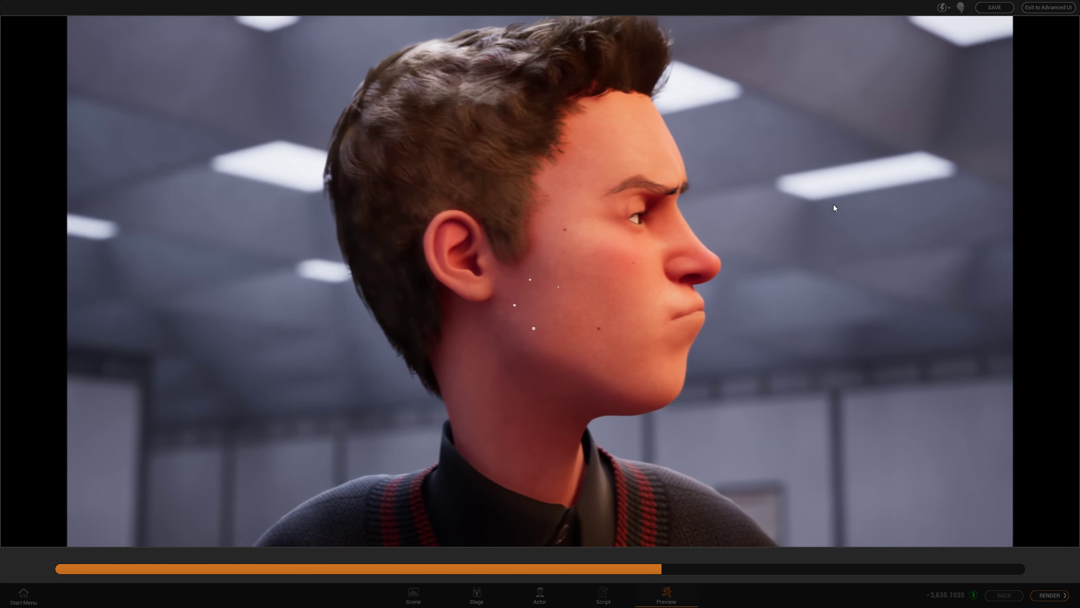
Browse the actor's ElevenLabs voice list for a different voice
left_click(160, 125)
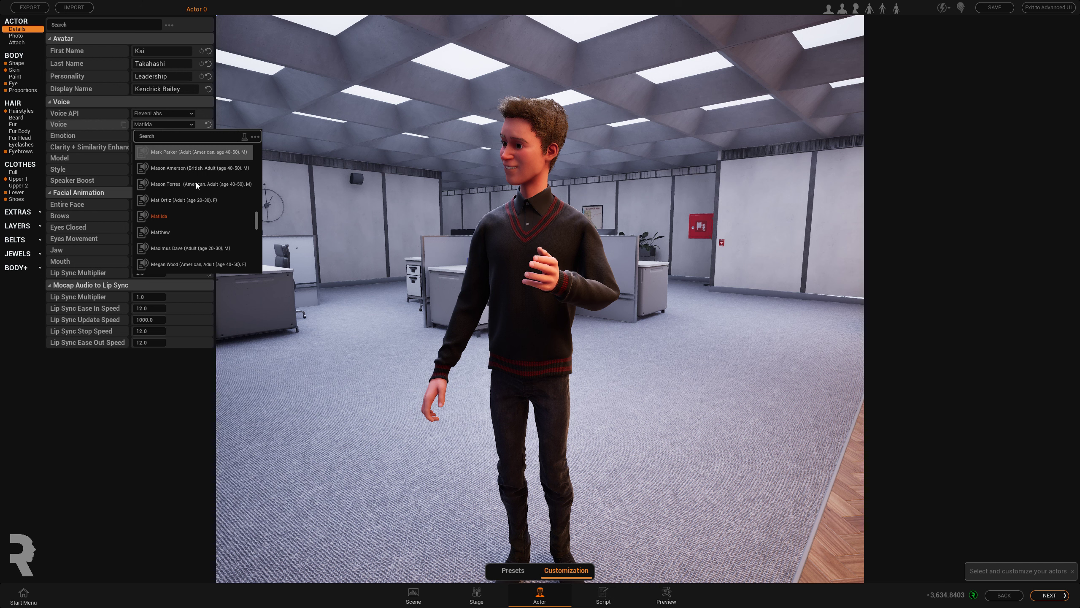
scroll(202, 228, "down", 1)
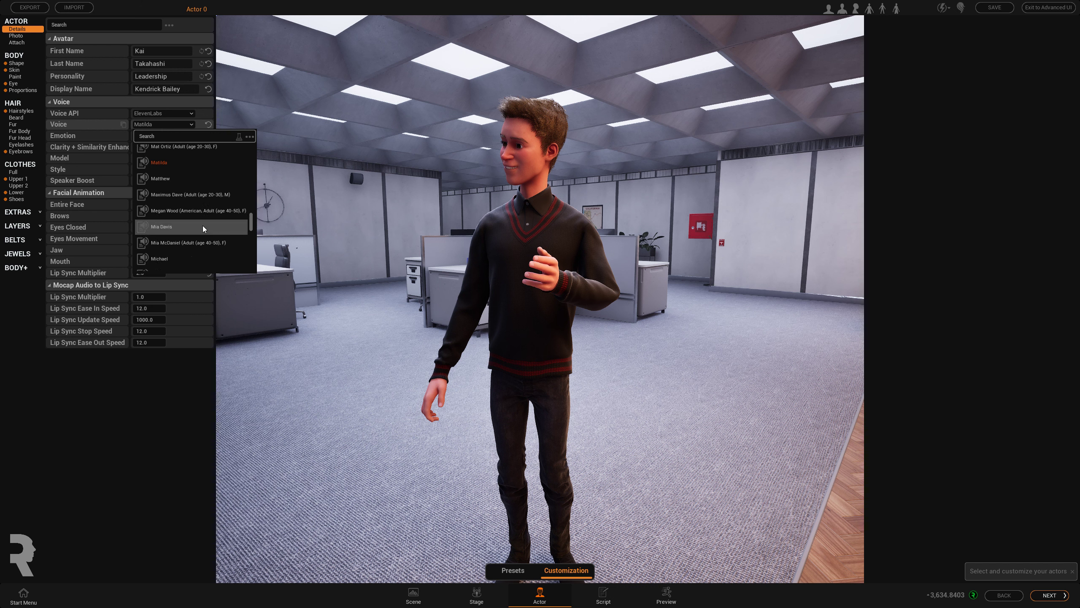